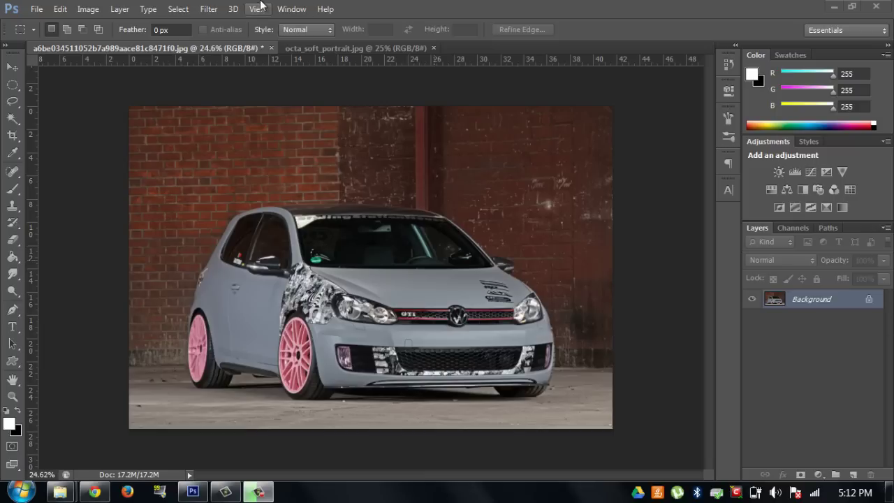
- Browse the Filter menu without applying anything, glance at the portrait, then return to the car photo
left_click(209, 8)
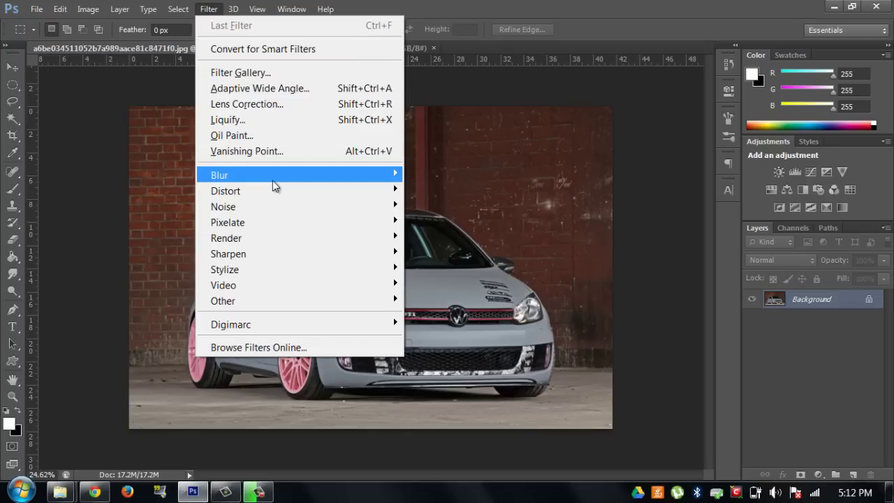
mouse_move(231, 174)
left_click(694, 149)
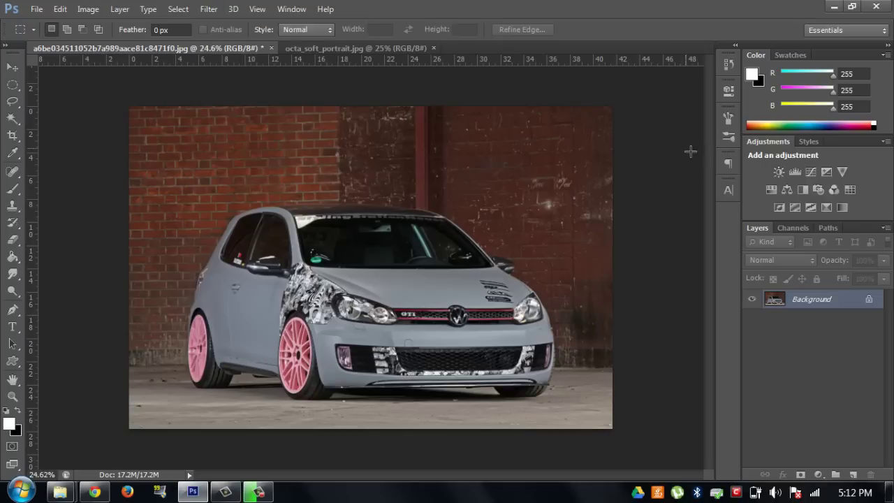
left_click(321, 49)
left_click(229, 49)
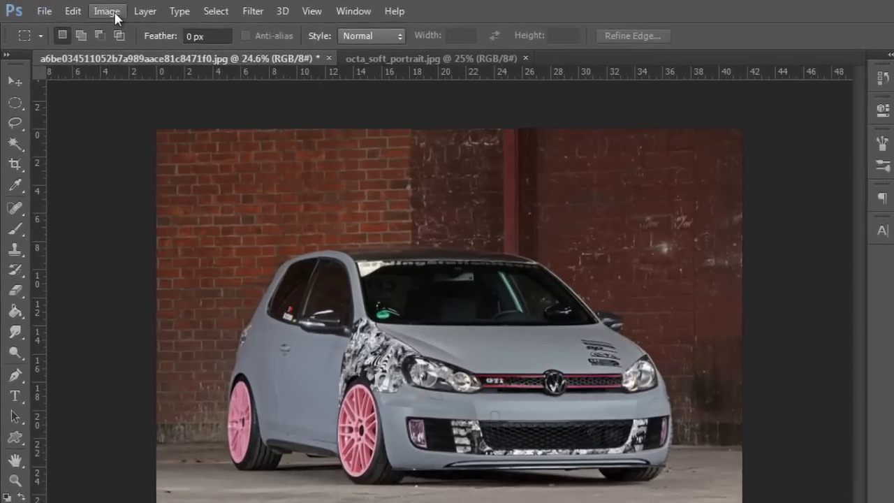
- Start a Photo Filter on the car, preview Warming (LBA) and Cooling (80), ending on Underwater
left_click(110, 12)
mouse_move(159, 68)
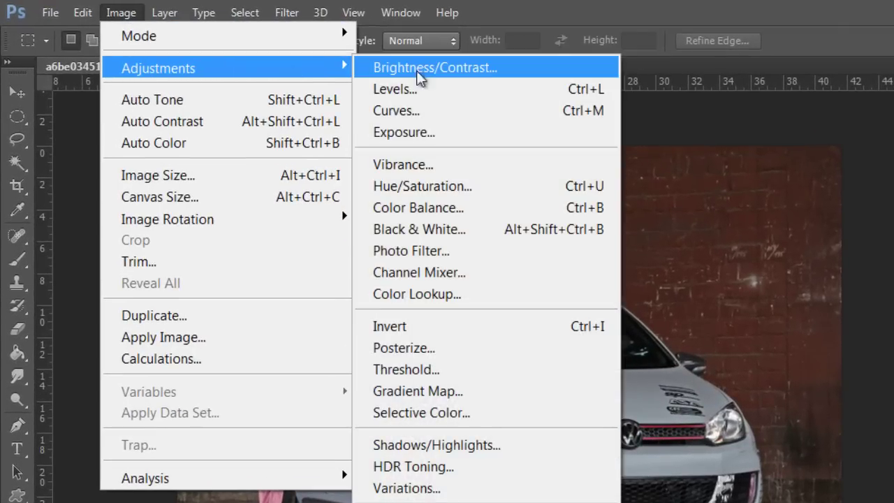
left_click(465, 253)
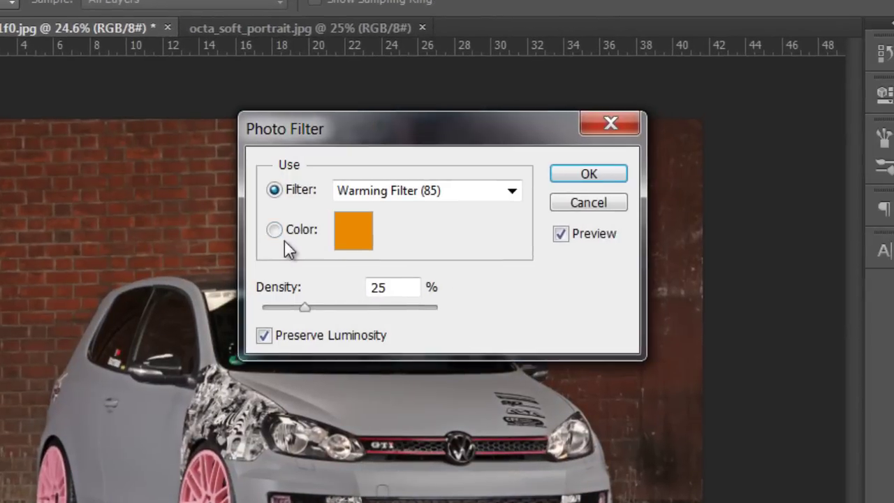
left_click(458, 192)
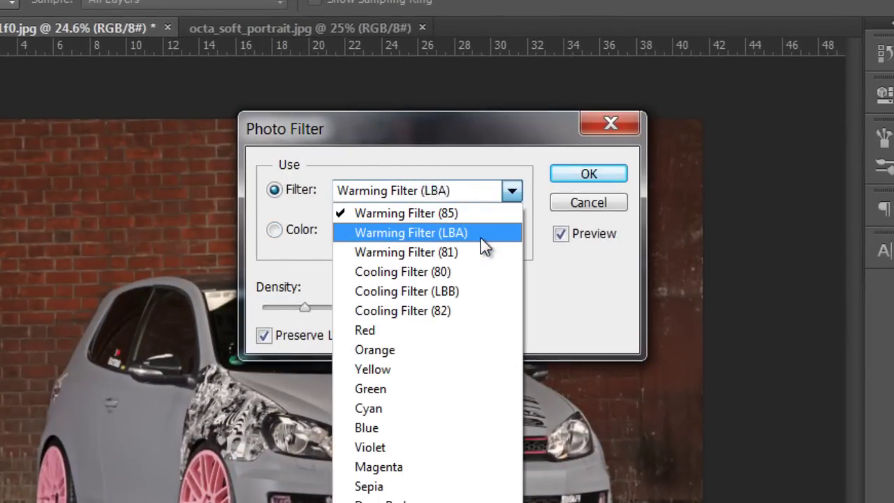
left_click(480, 233)
left_click(448, 189)
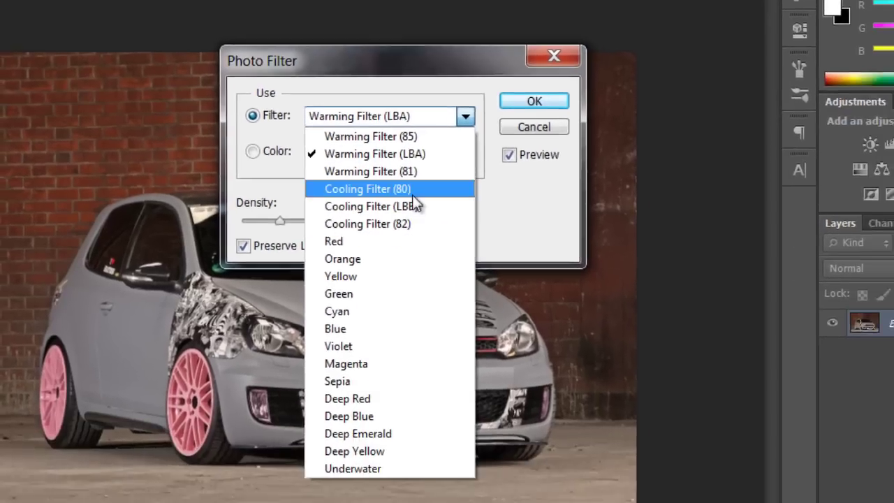
left_click(412, 173)
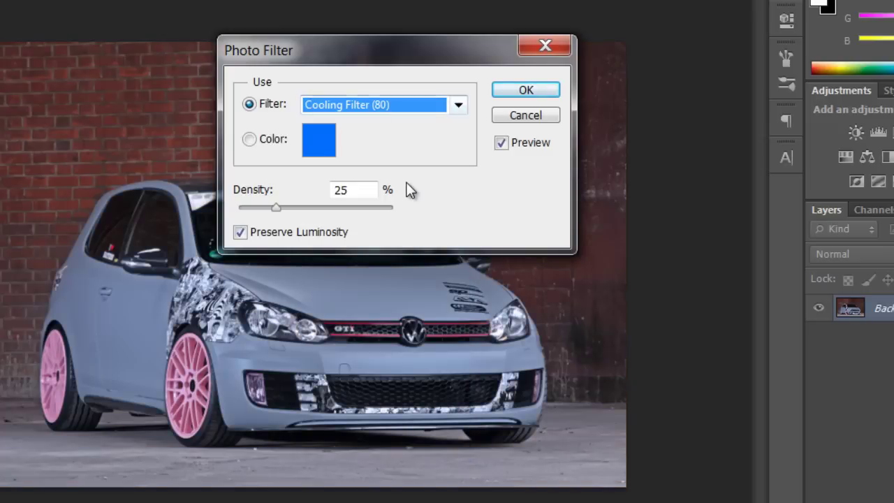
scroll(391, 113, "down", 1)
scroll(391, 113, "down", 1)
left_click(389, 112)
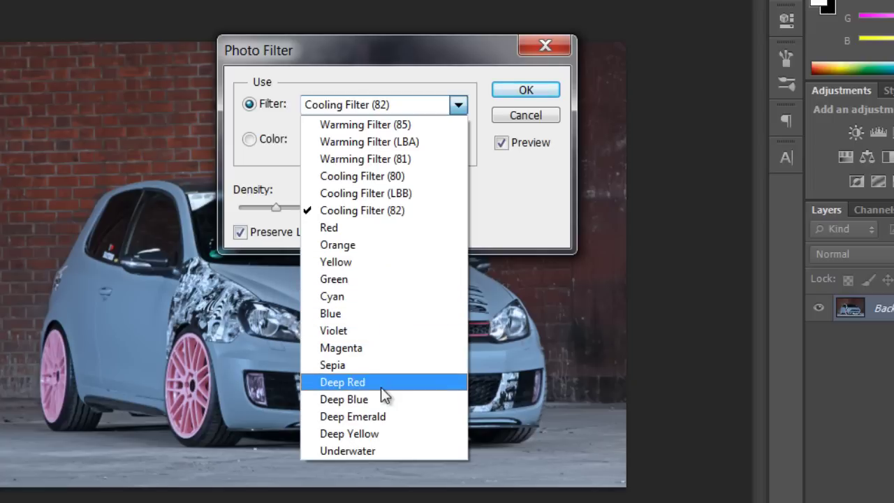
left_click(349, 450)
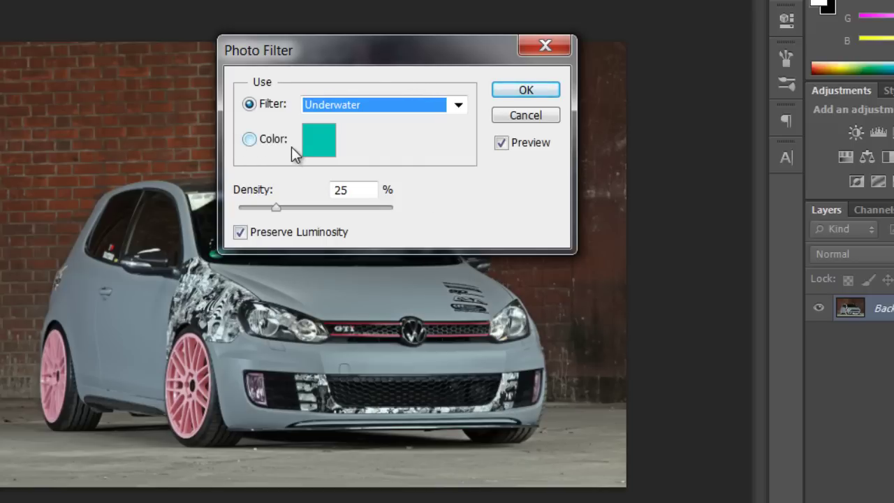
- Set the filter to custom colour bright green #5aff00 and adjust Density to 35%
left_click(257, 141)
left_click(328, 139)
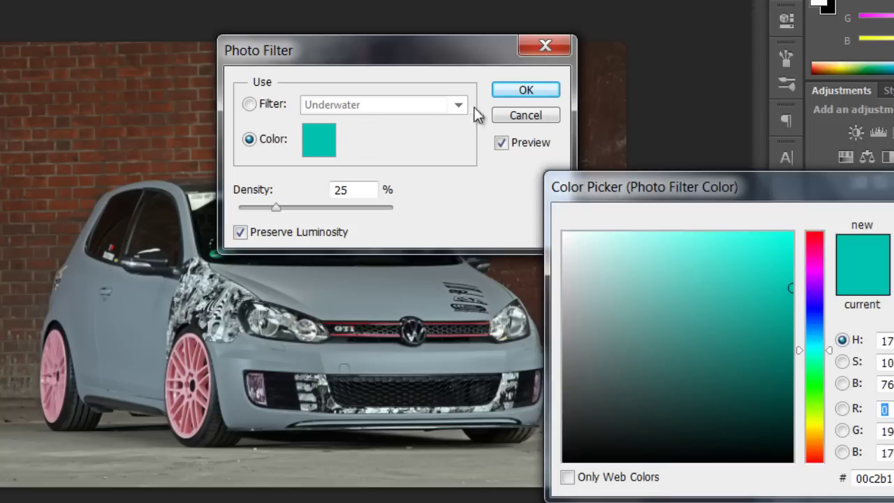
left_click(650, 359)
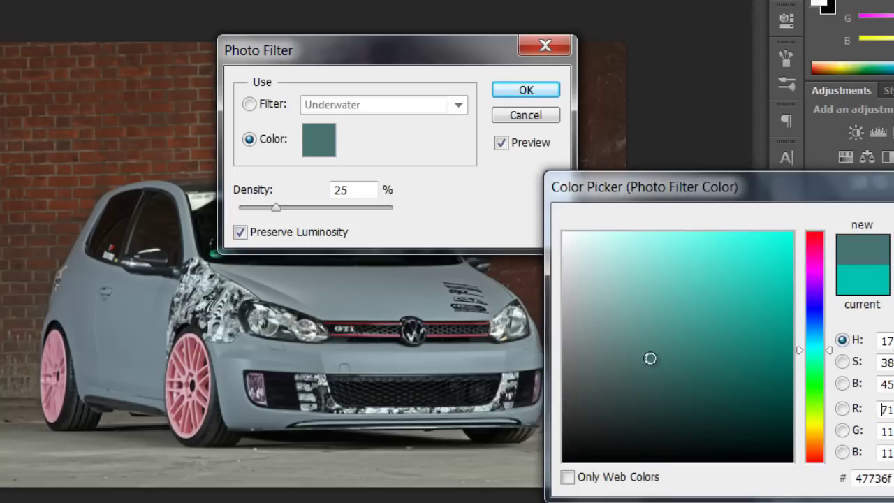
left_click_drag(649, 358, 629, 471)
left_click(810, 398)
left_click_drag(785, 238, 817, 190)
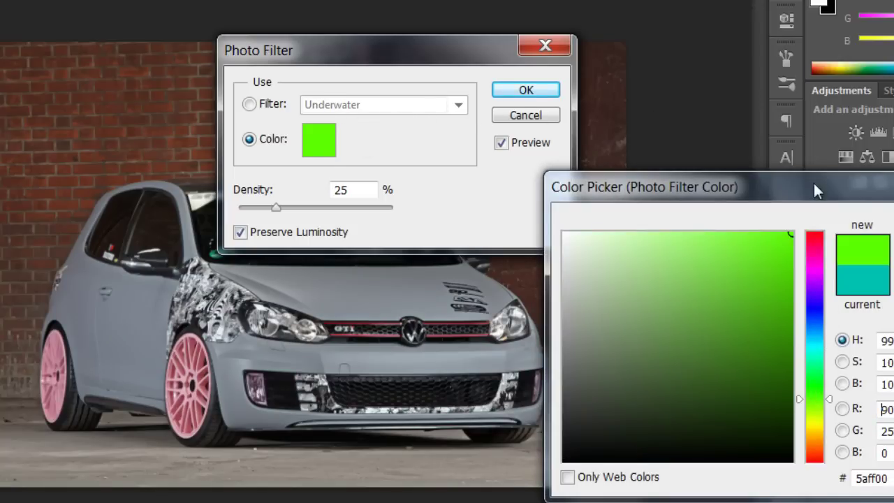
key("Return")
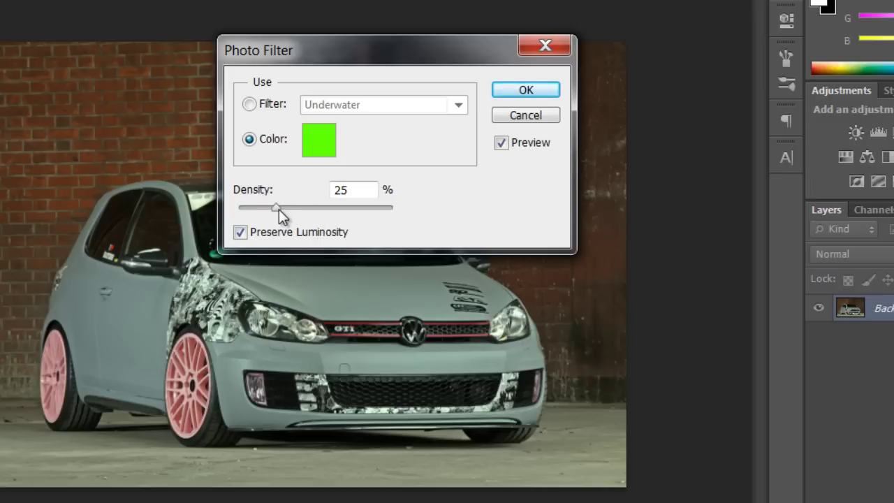
mouse_move(277, 208)
left_mouse_down()
mouse_move(421, 205)
mouse_move(245, 210)
mouse_move(424, 199)
left_mouse_up()
mouse_move(352, 210)
left_mouse_down()
mouse_move(363, 211)
mouse_move(288, 210)
mouse_move(384, 208)
mouse_move(291, 208)
left_mouse_up()
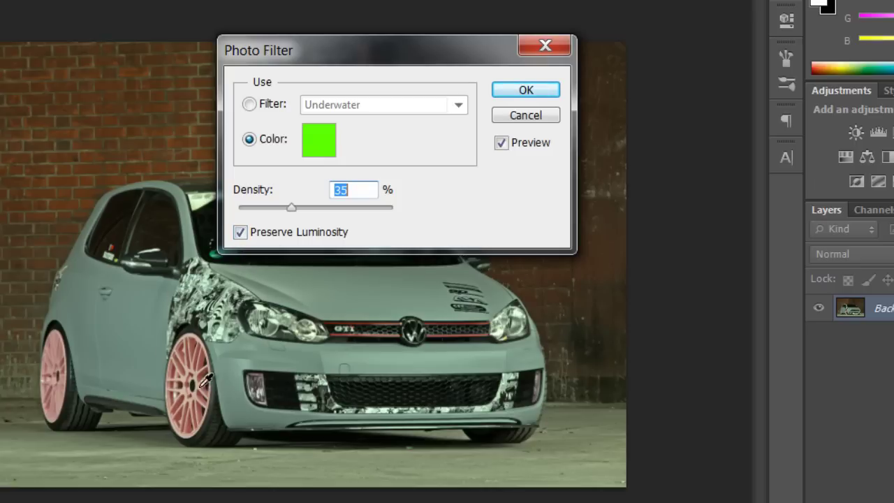
- Compare Preserve Luminosity off and on, keep it checked, and apply the green filter at 73% density
left_click(241, 232)
left_click_drag(286, 208, 375, 209)
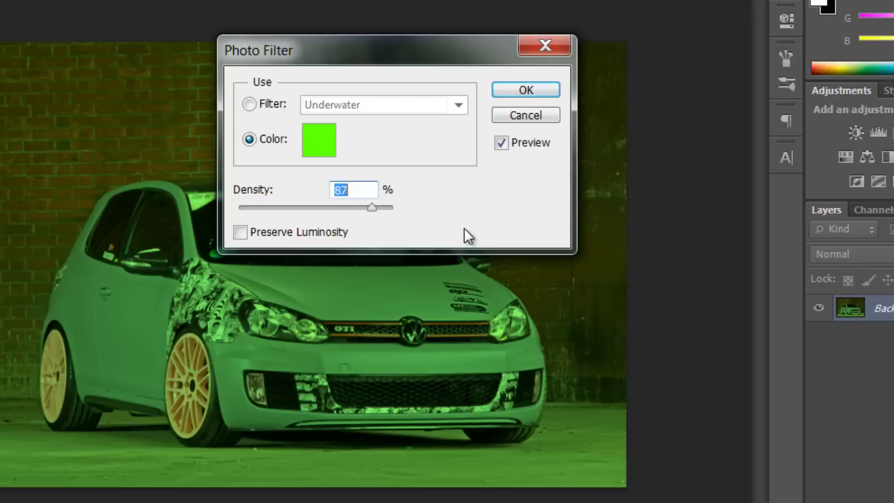
left_click(244, 235)
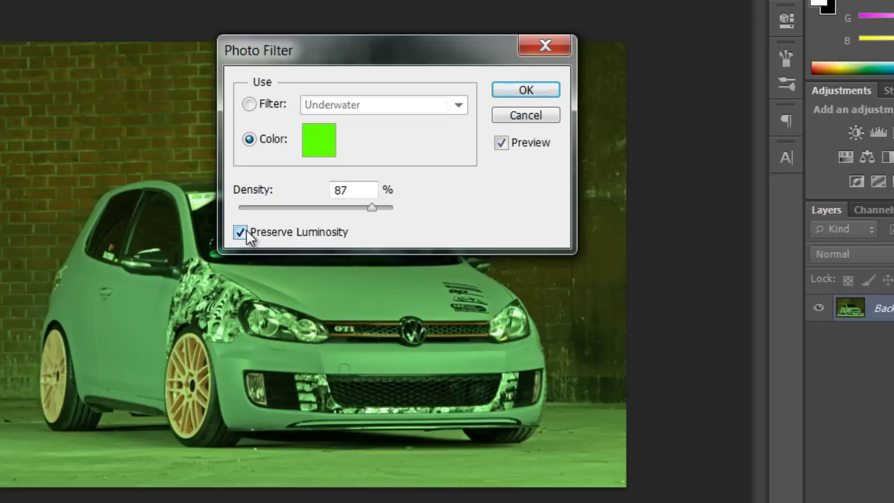
left_click(247, 236)
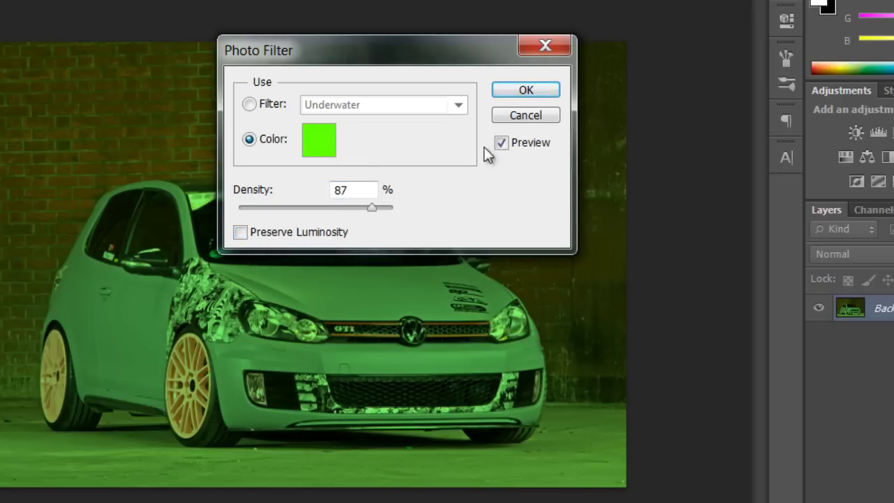
left_click(239, 232)
type("73")
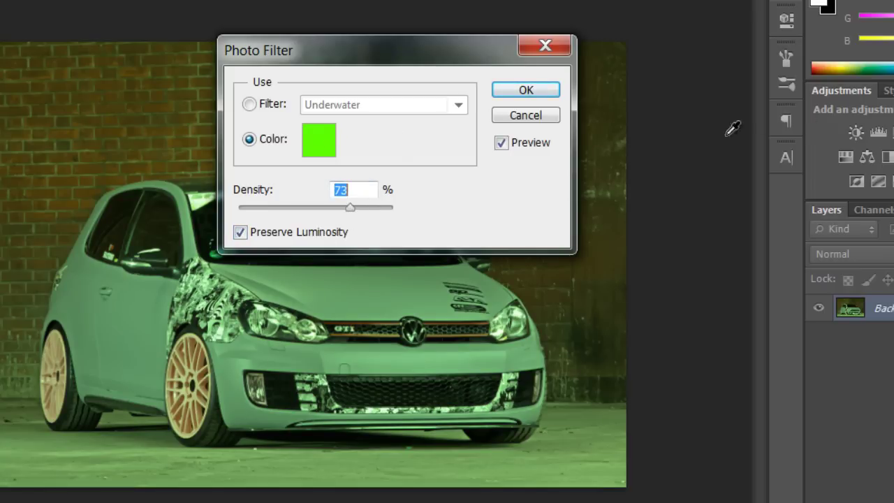
left_click(501, 143)
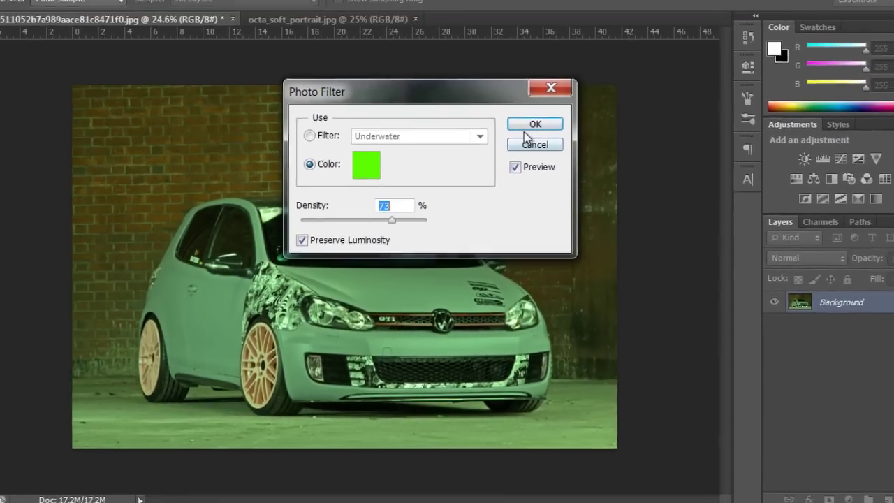
left_click(534, 145)
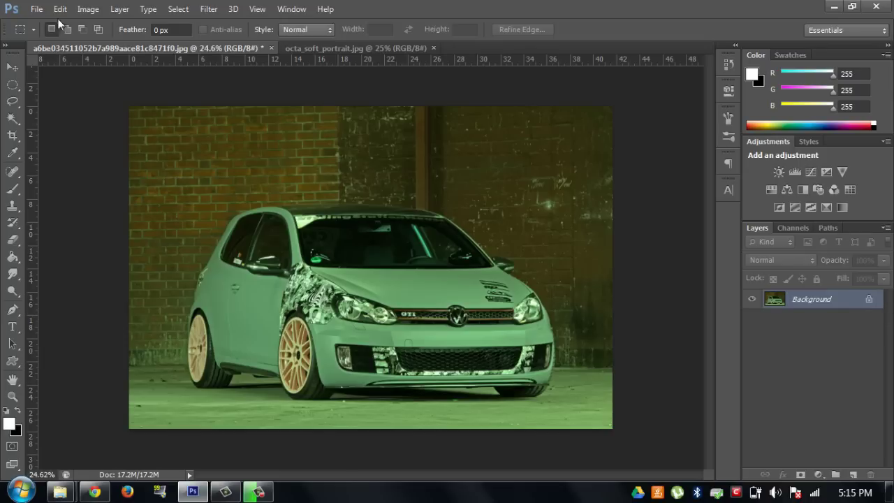
- Close the Adjustments menu without changes and switch to the octa_soft_portrait.jpg document
left_click(88, 9)
mouse_move(115, 49)
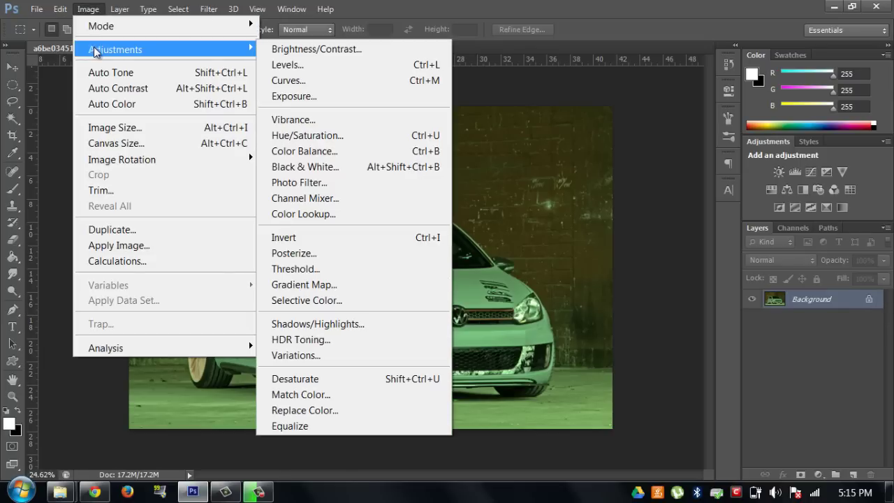
left_click(654, 240)
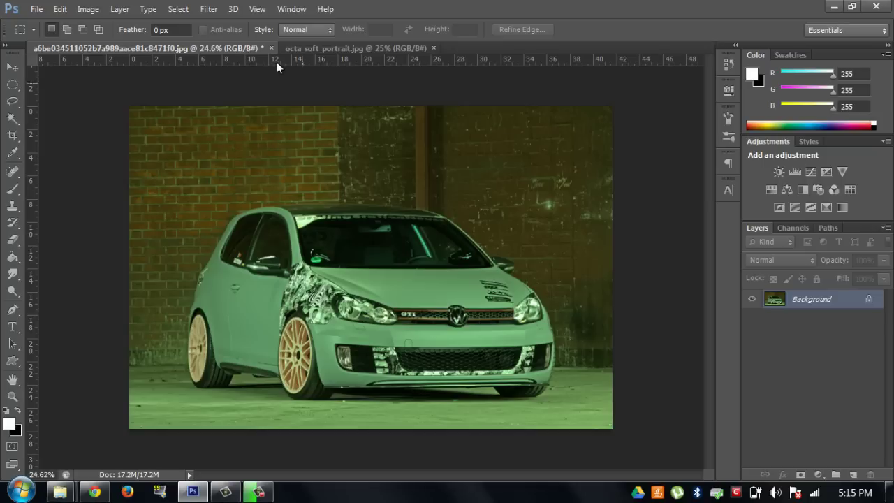
left_click(300, 48)
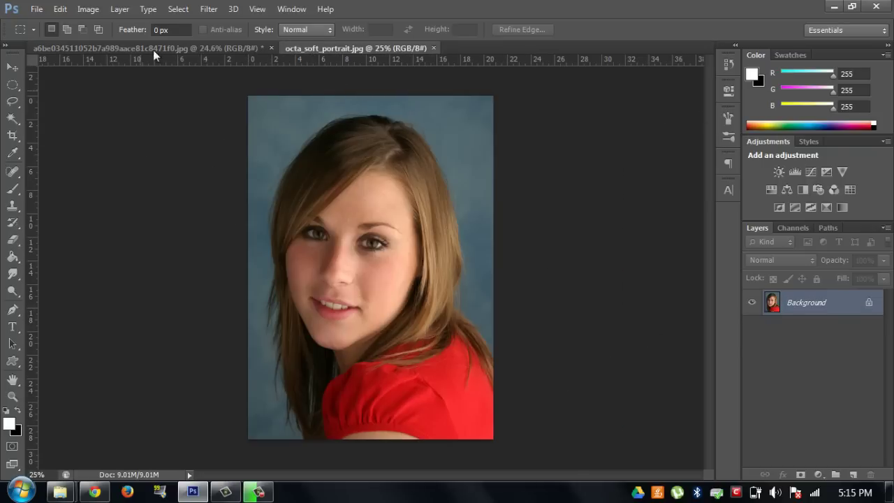
- Dismiss the Filter menu and add a Photo Filter adjustment layer from the Layers panel
left_click(208, 9)
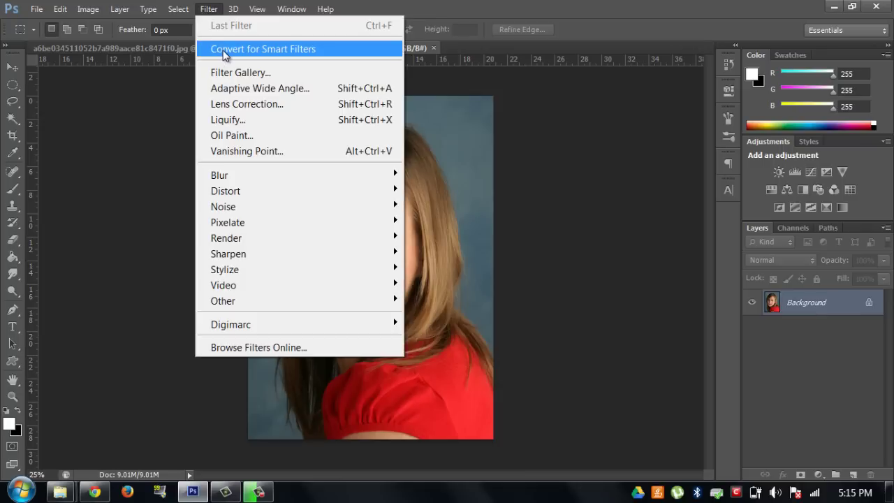
left_click(637, 48)
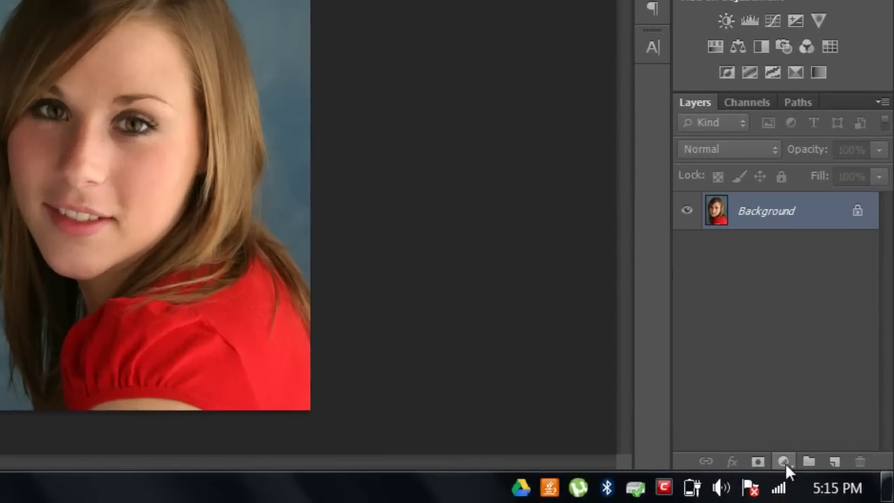
left_click(785, 463)
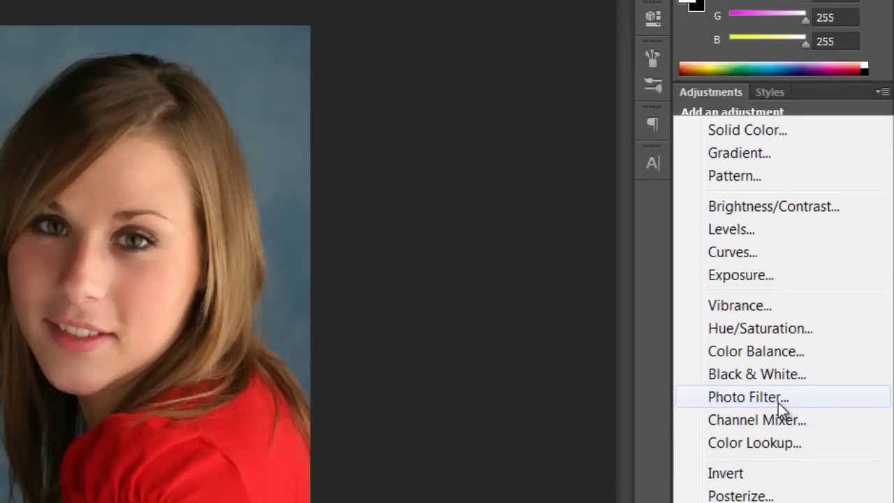
left_click(779, 402)
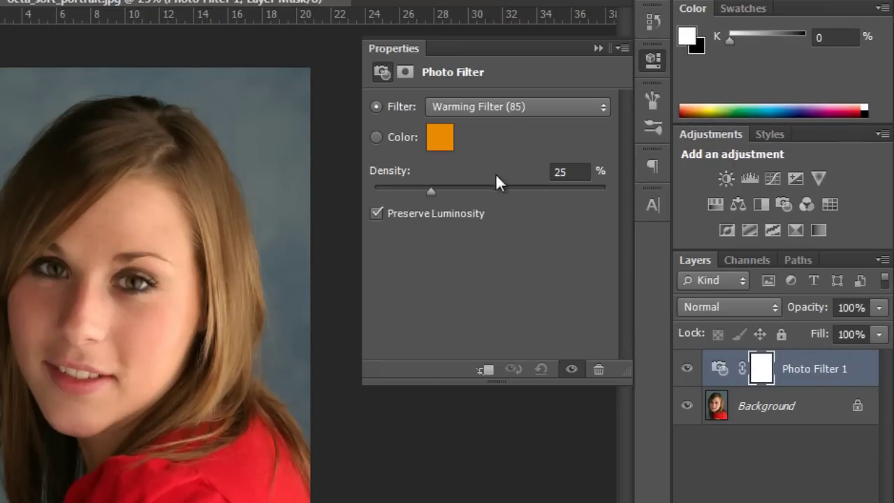
- Try the Warming Filter (81) at about 61% density, then Cooling Filter (82) at lower density
left_click(506, 106)
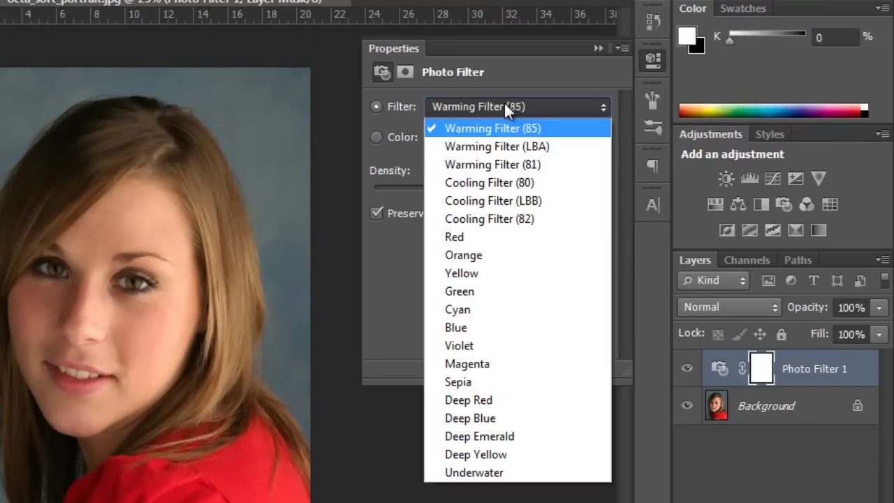
left_click(506, 175)
mouse_move(468, 192)
left_mouse_down()
mouse_move(515, 192)
mouse_move(453, 191)
mouse_move(514, 192)
left_mouse_up()
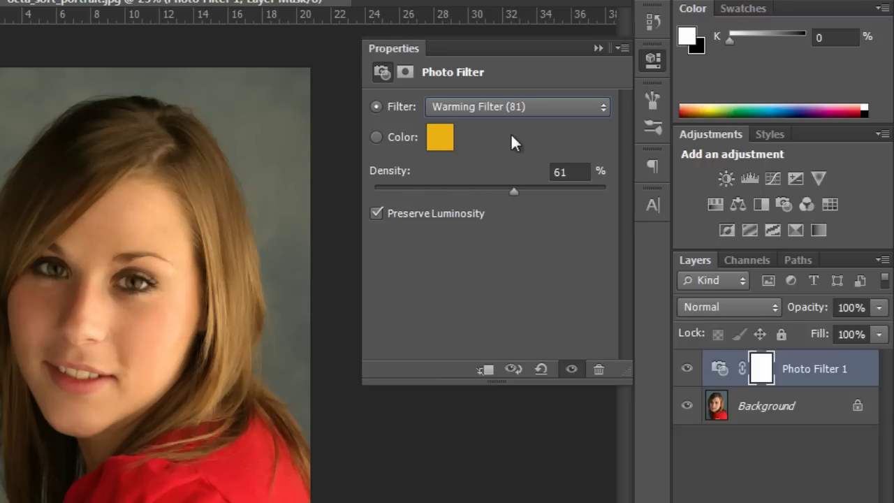
left_click(510, 114)
left_click(496, 219)
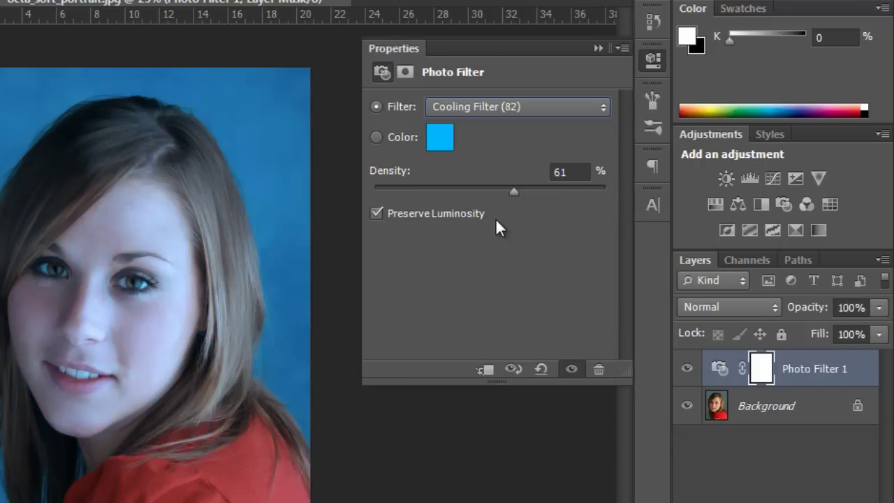
mouse_move(514, 190)
left_mouse_down()
mouse_move(433, 191)
mouse_move(490, 198)
mouse_move(453, 203)
left_mouse_up()
- Switch the portrait's Photo Filter to Sepia at 62% density and collapse Properties
left_click(494, 106)
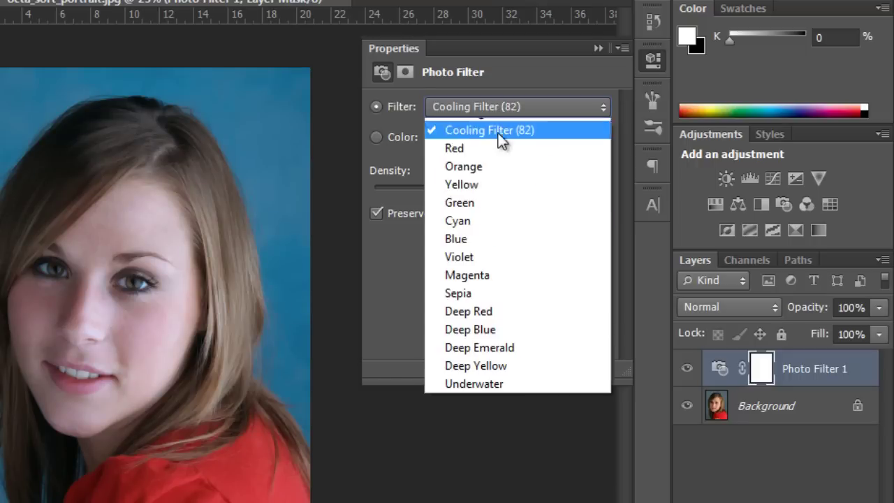
left_click(502, 373)
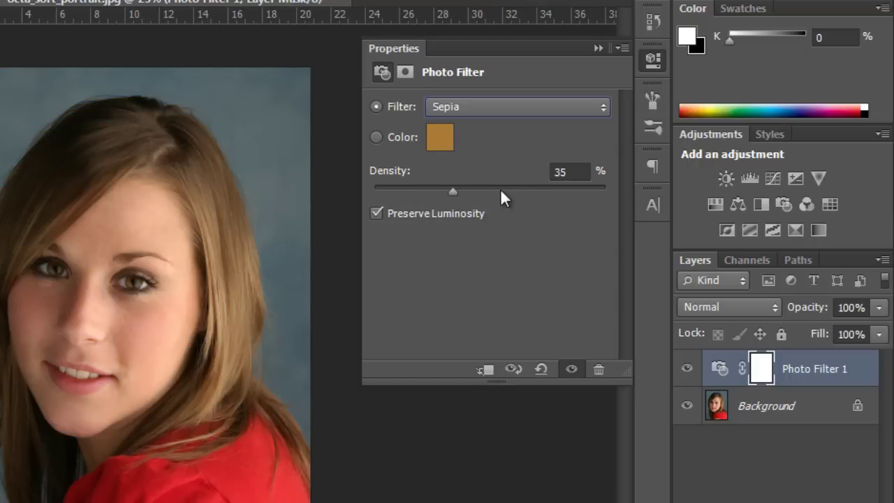
left_click_drag(500, 189, 518, 189)
left_click(598, 48)
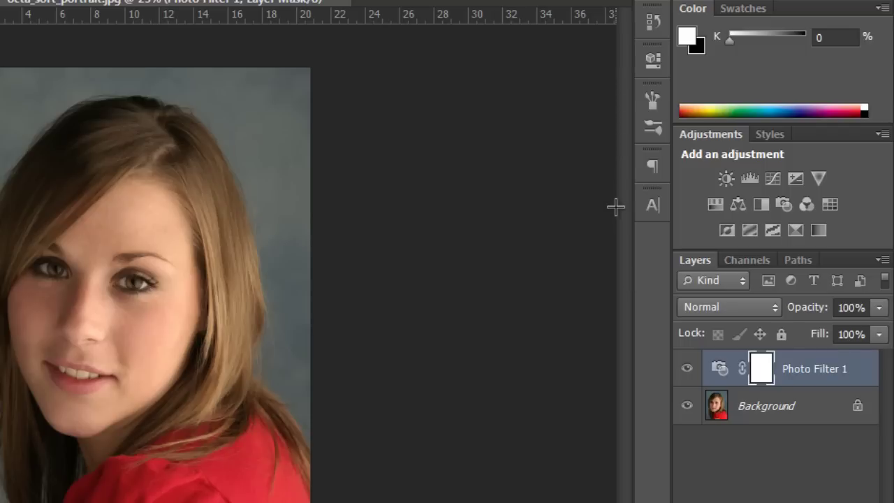
- Change the Photo Filter 1 preset to Red
double_click(720, 370)
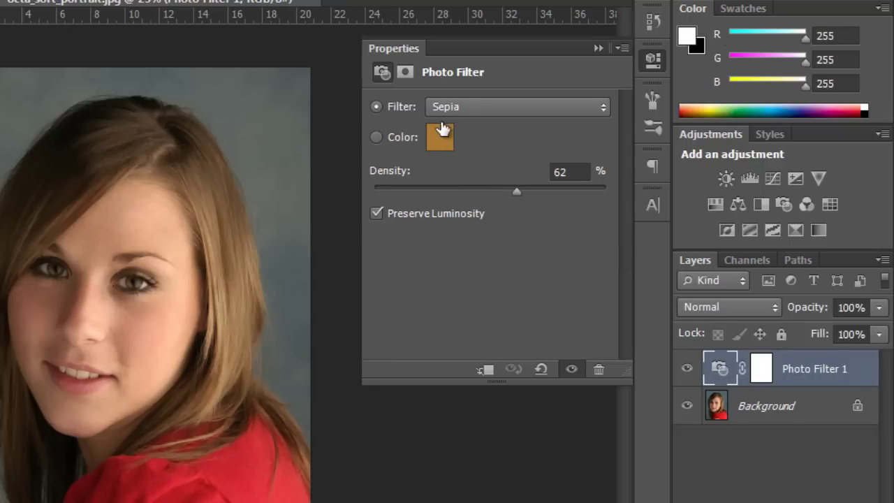
left_click(446, 111)
left_click(485, 237)
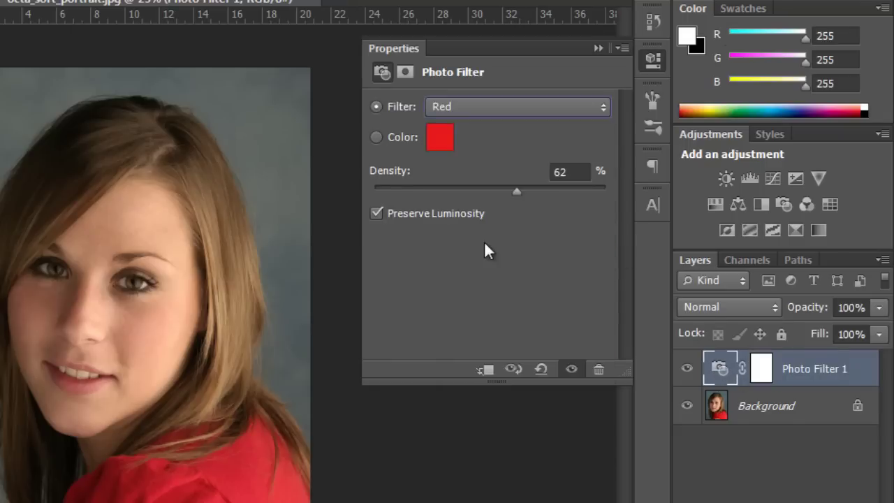
left_click(598, 49)
- Set the Red filter density to 51%, comparing Preserve Luminosity before leaving it on
double_click(719, 368)
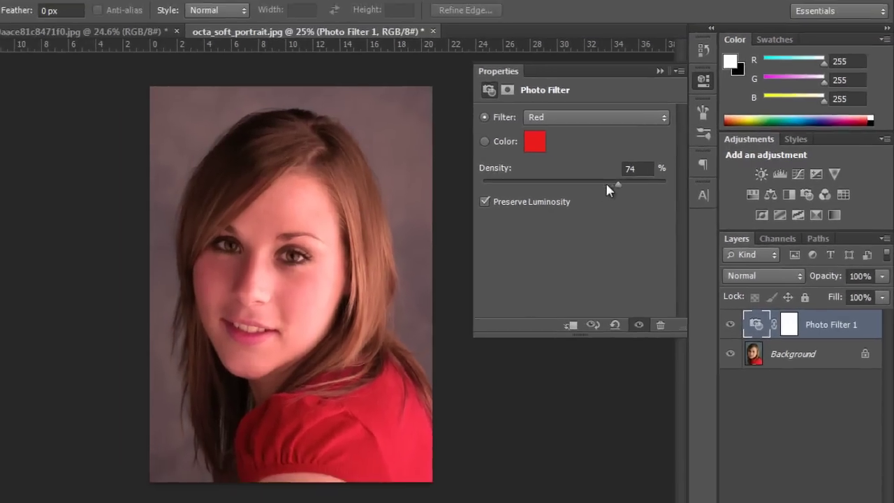
left_click_drag(605, 180, 616, 181)
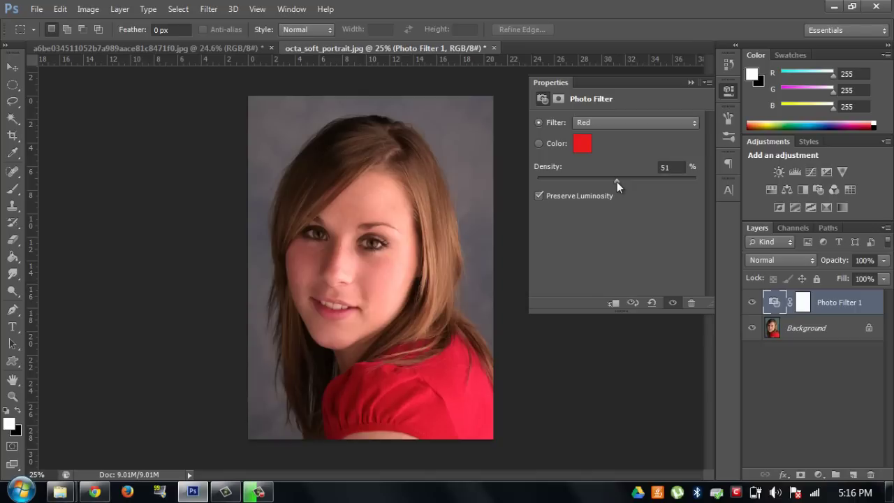
left_click(539, 195)
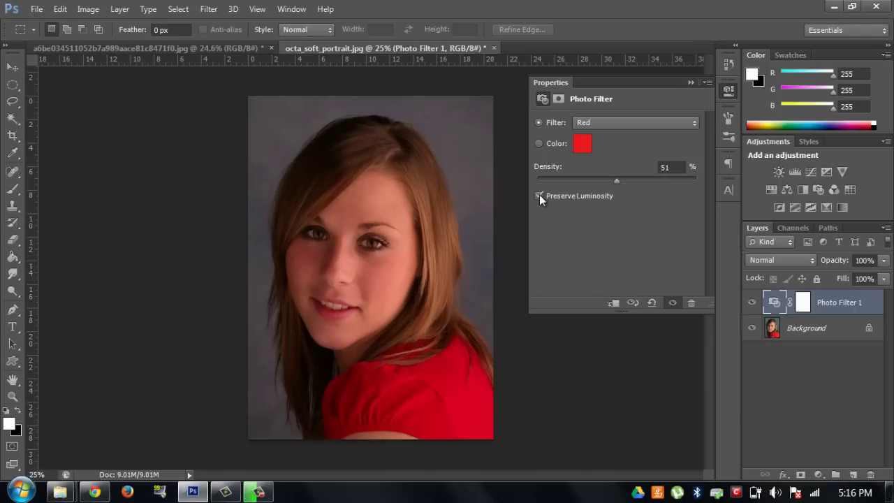
left_click(539, 195)
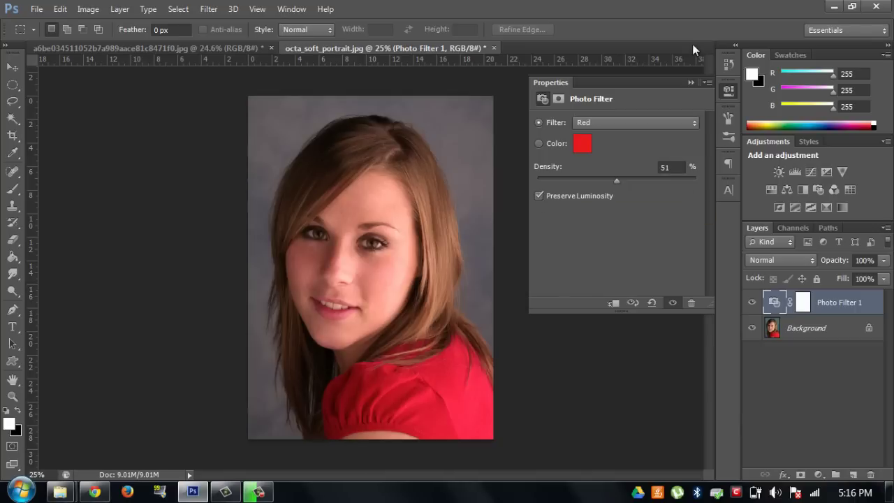
left_click(729, 90)
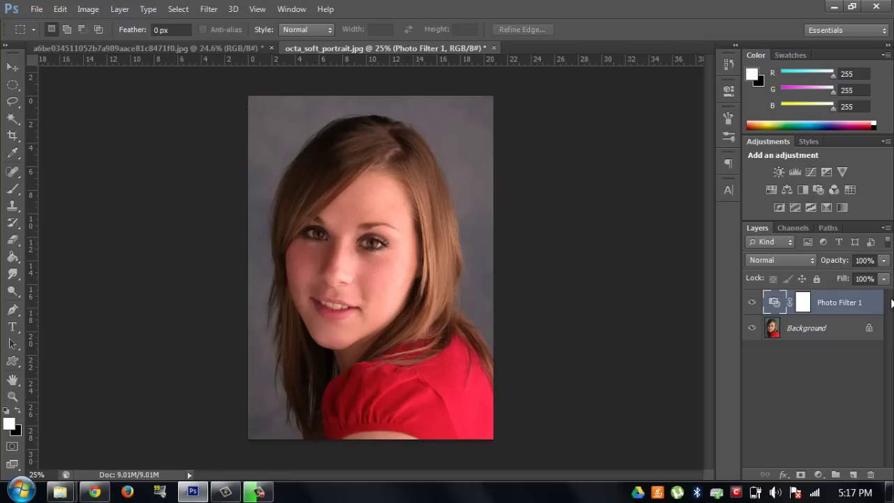
- Convert Background to Layer 0, clip Photo Filter 1 to it, and deselect the layer
double_click(865, 335)
left_click(563, 155)
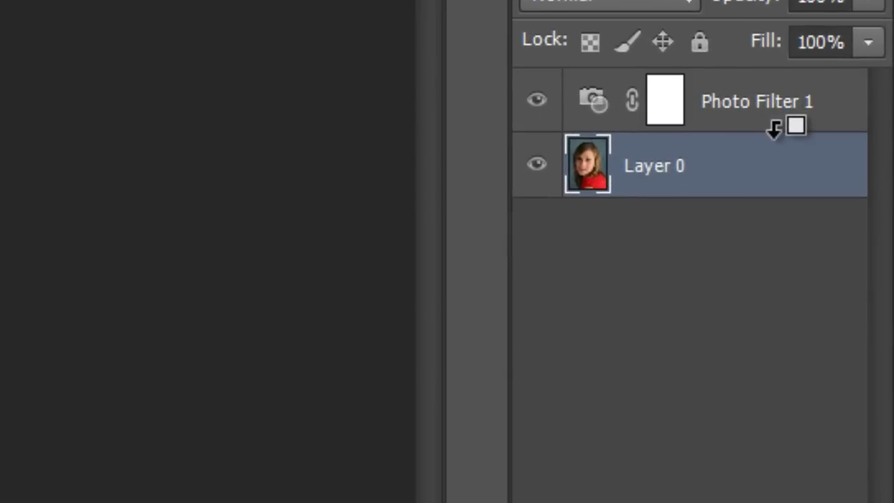
left_click(712, 124, "alt")
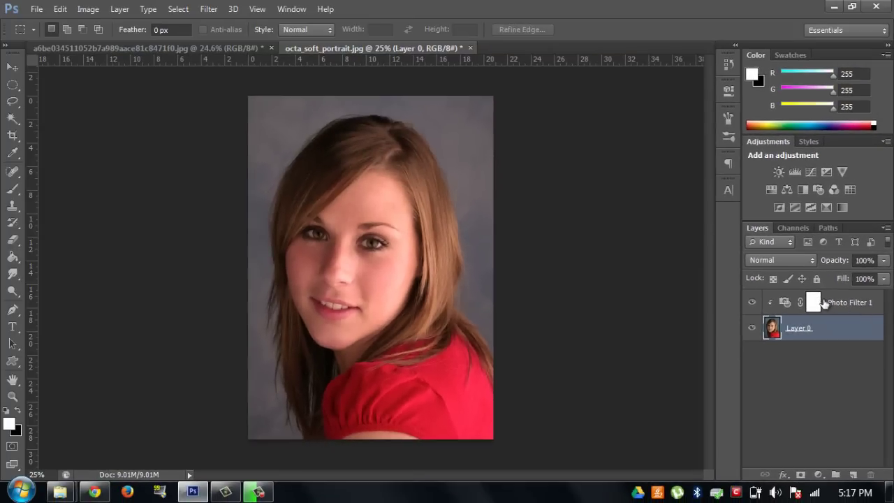
left_click(807, 368)
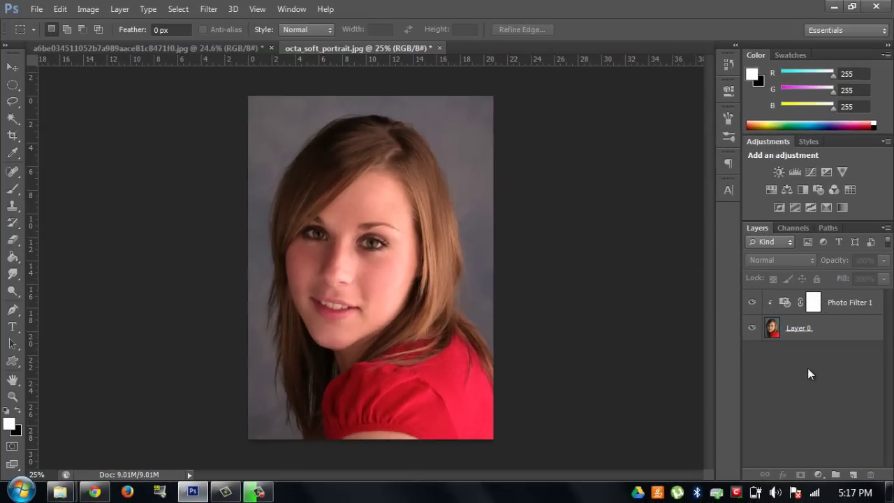